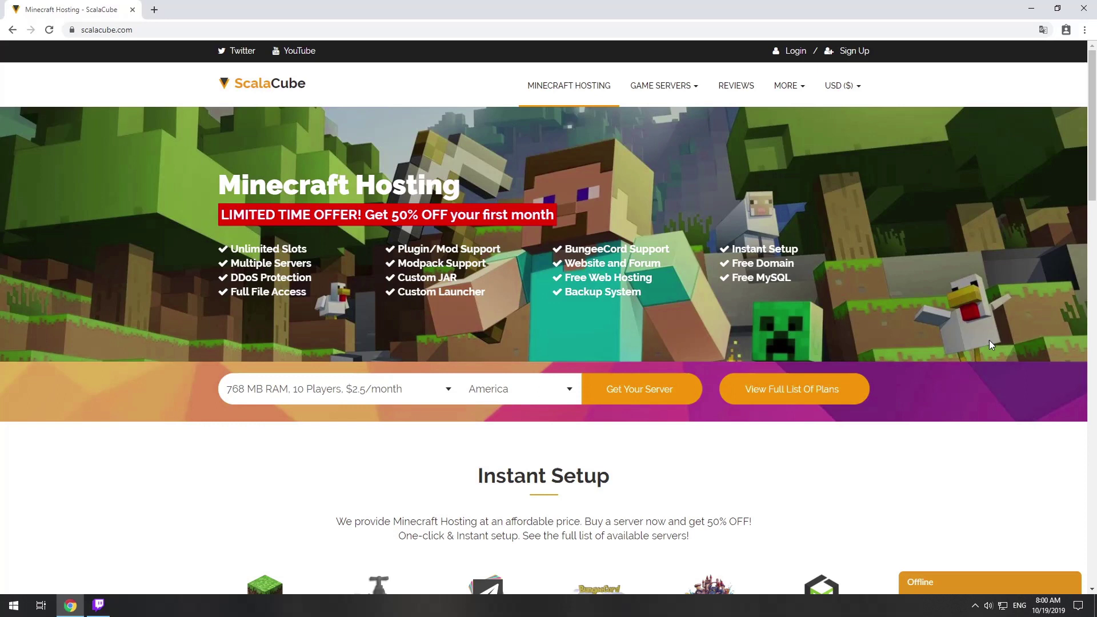
Start a new server order and accept the default game and location
click(616, 387)
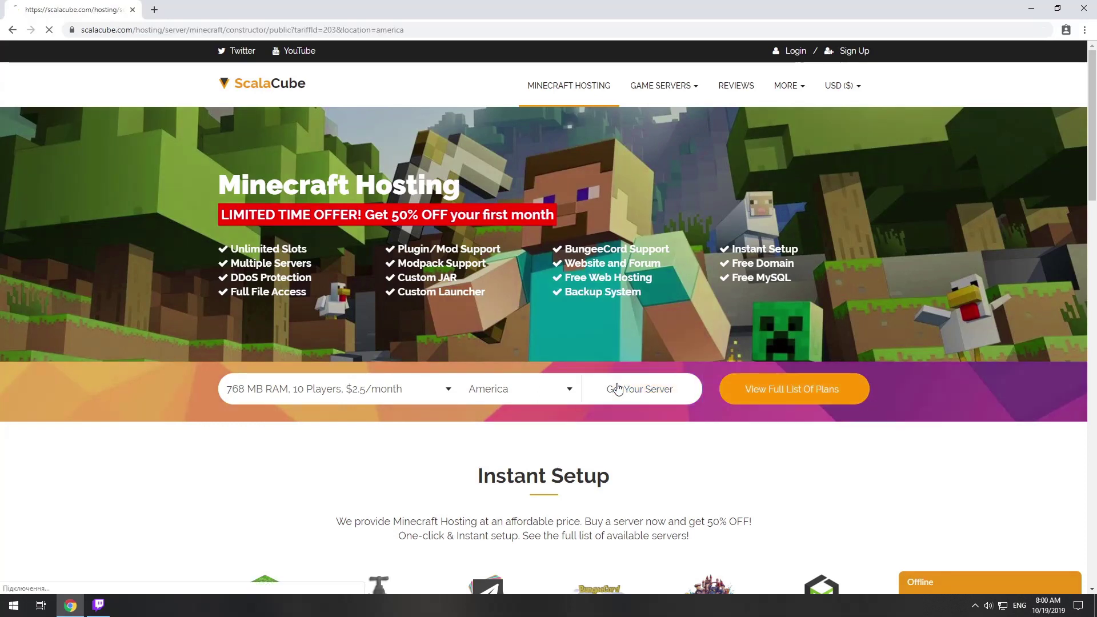
click(602, 317)
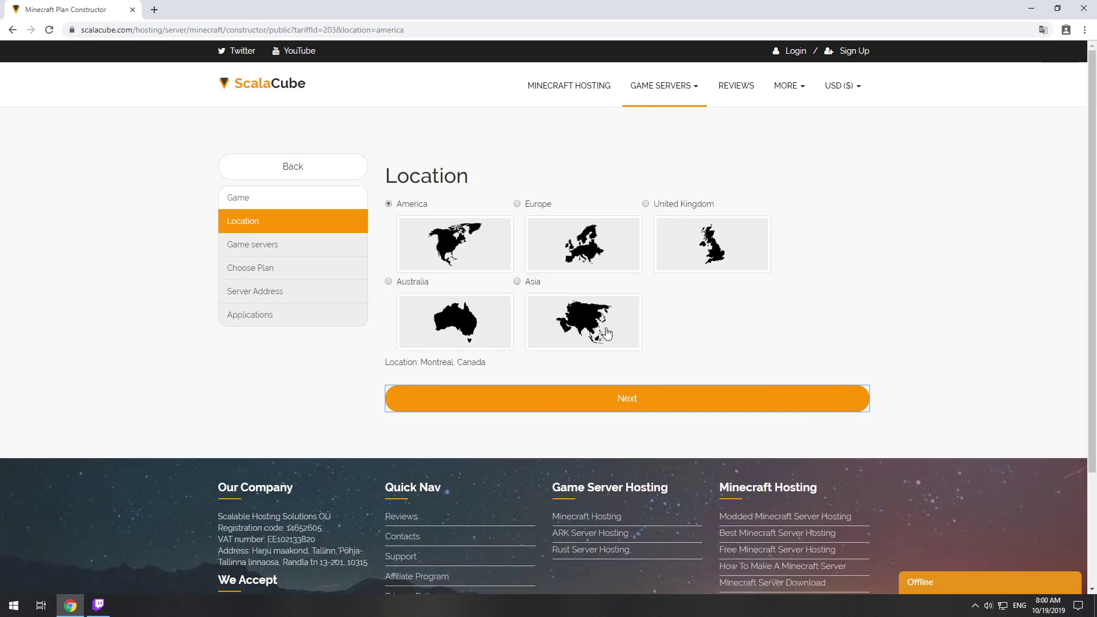
click(616, 399)
Search for the Lapito's Galacticraft modpack and add it as the game server
click(566, 267)
text(Lapito's Galacticraft)
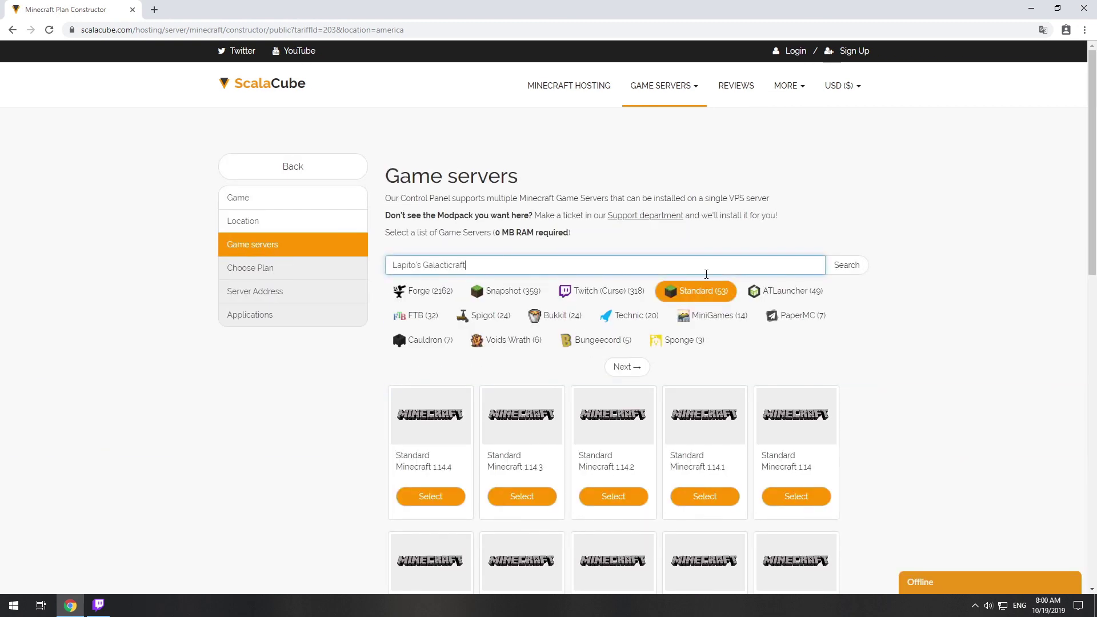
click(847, 266)
click(543, 478)
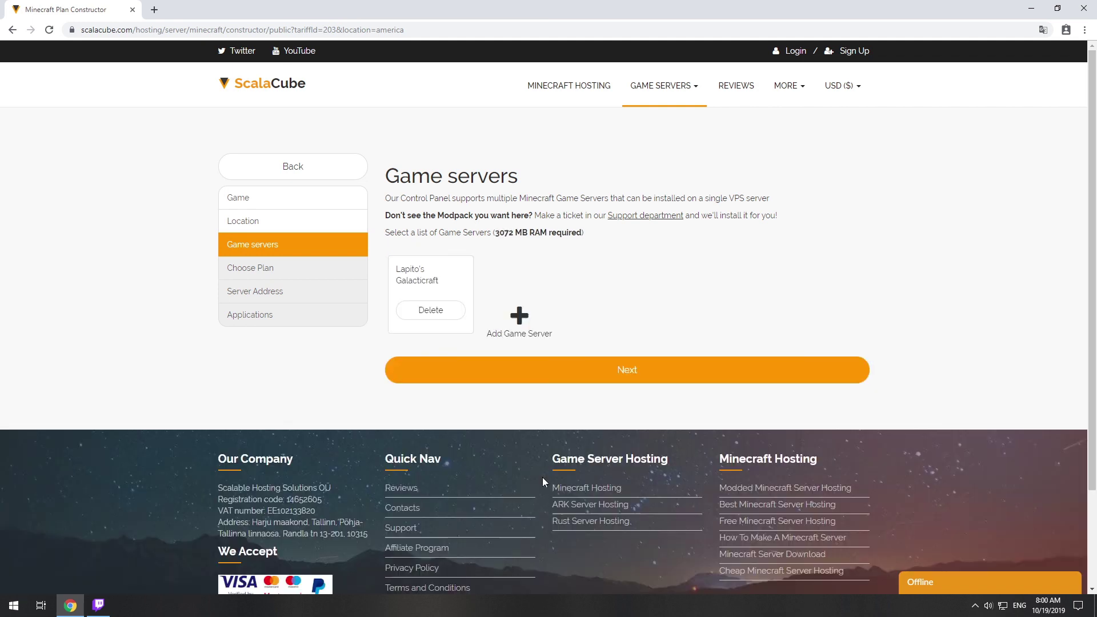
click(635, 425)
Choose the recommended Minecraft VPS 3G plan and continue to the server address step
click(842, 280)
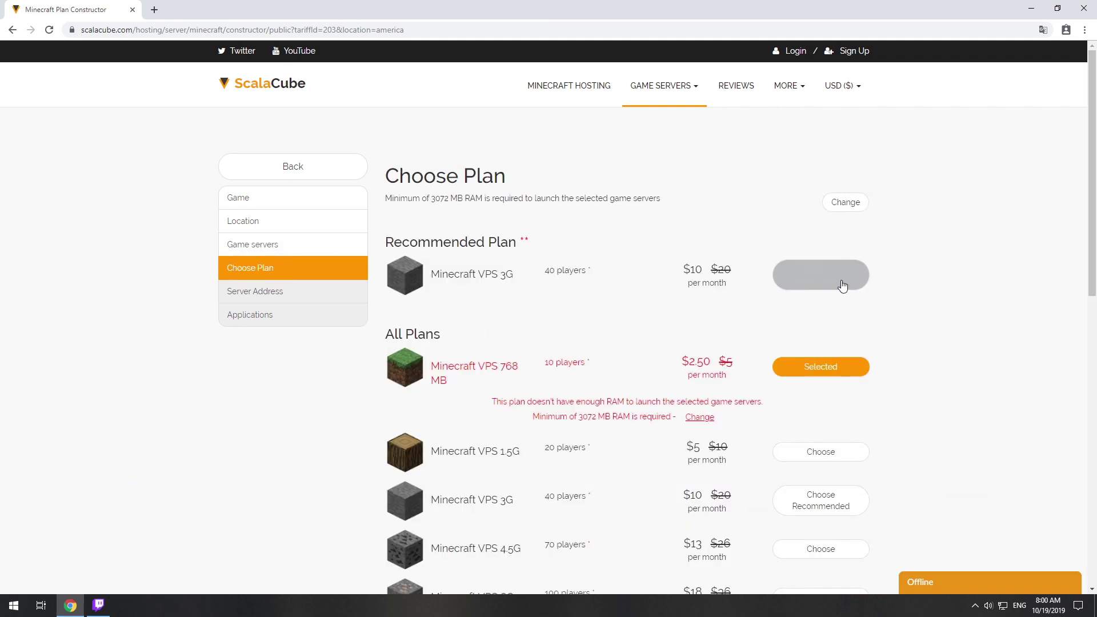
scroll(712, 318, down, 5)
click(645, 524)
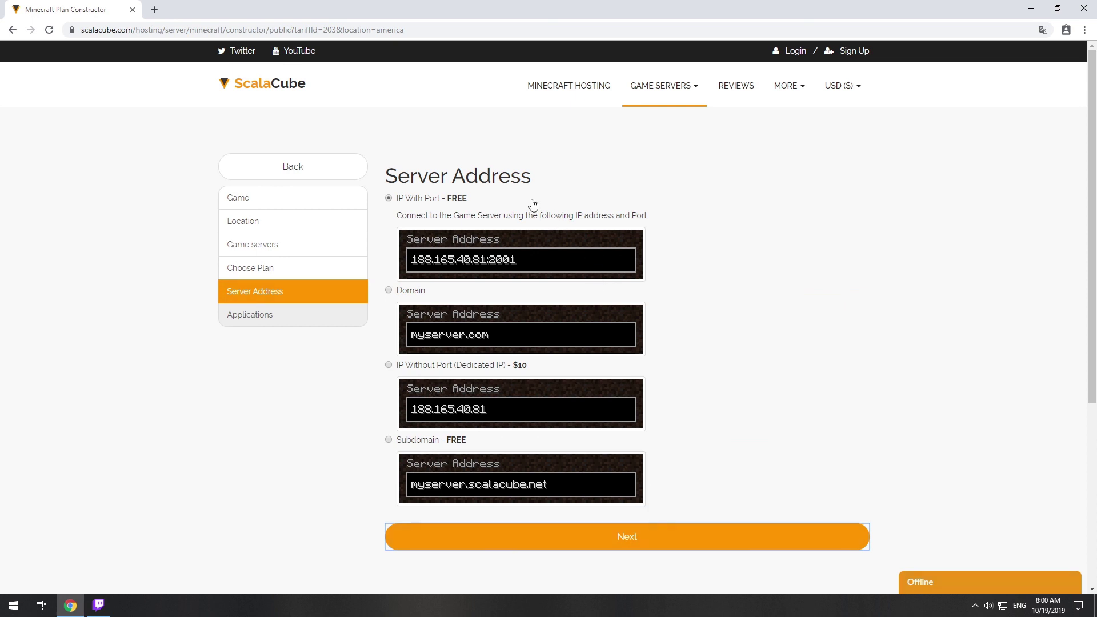
Keep the free IP With Port address option and continue to the applications step
drag(528, 204, 397, 201)
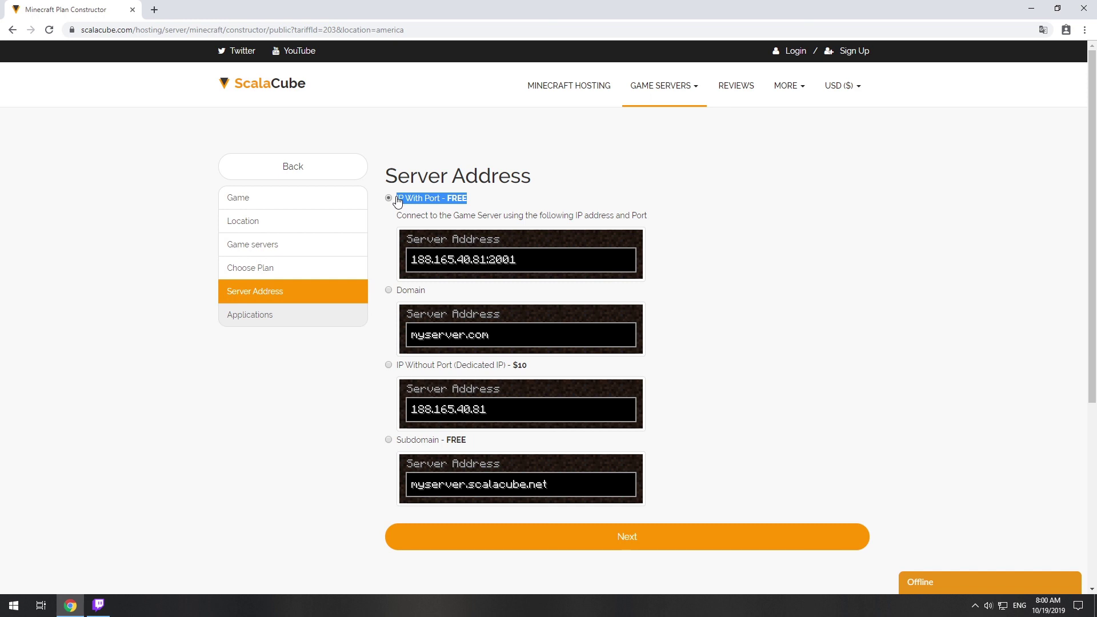
click(620, 538)
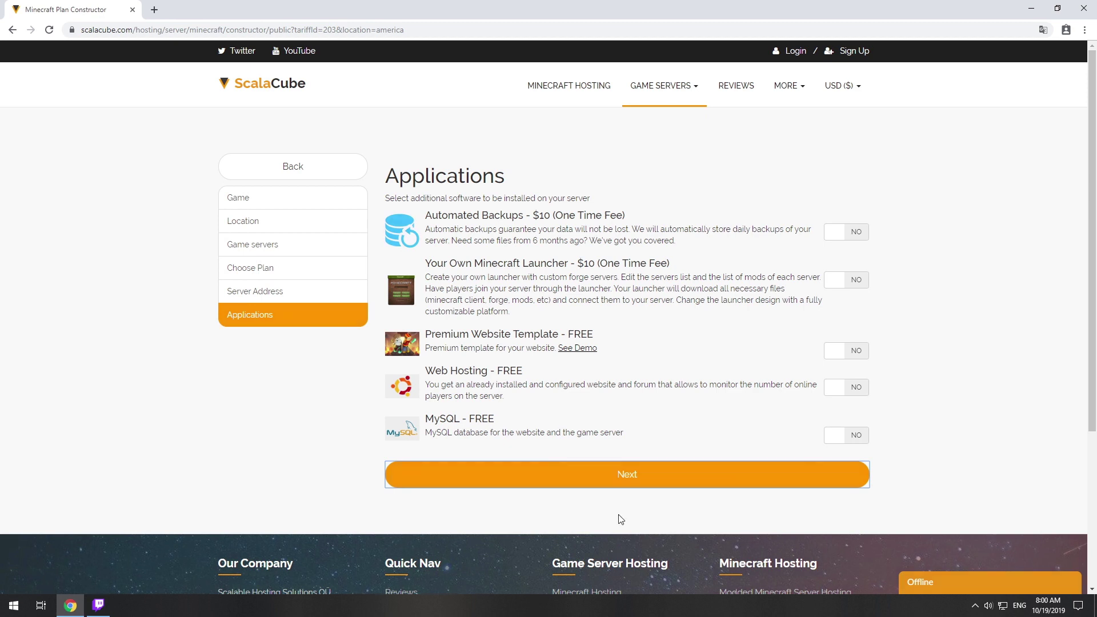
Submit the configuration and pay for the Minecraft VPS 3G order
click(620, 473)
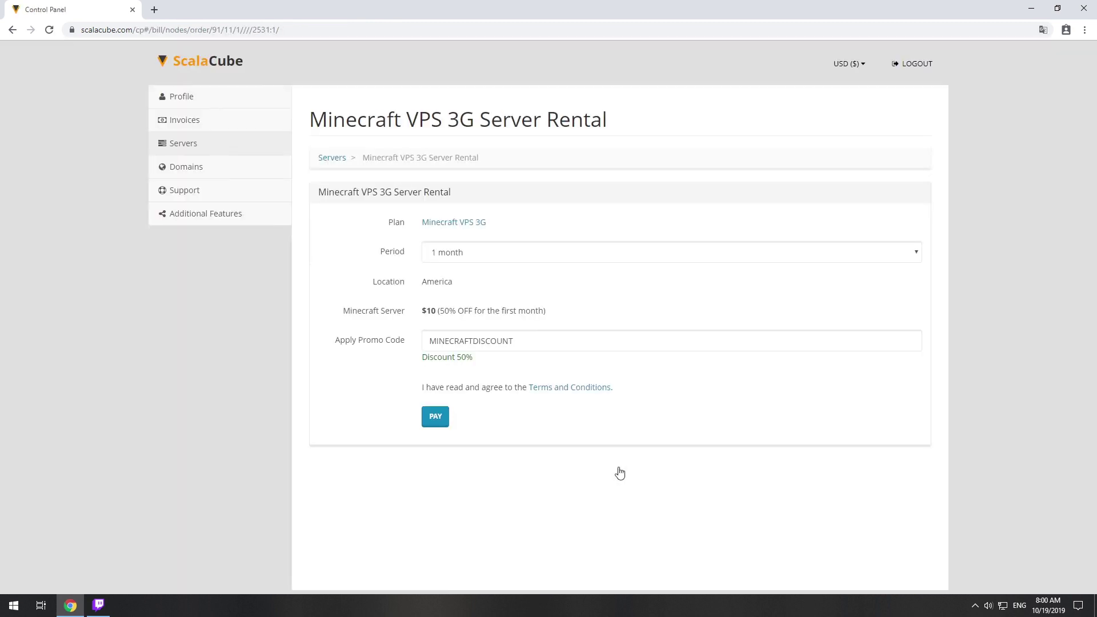
click(435, 416)
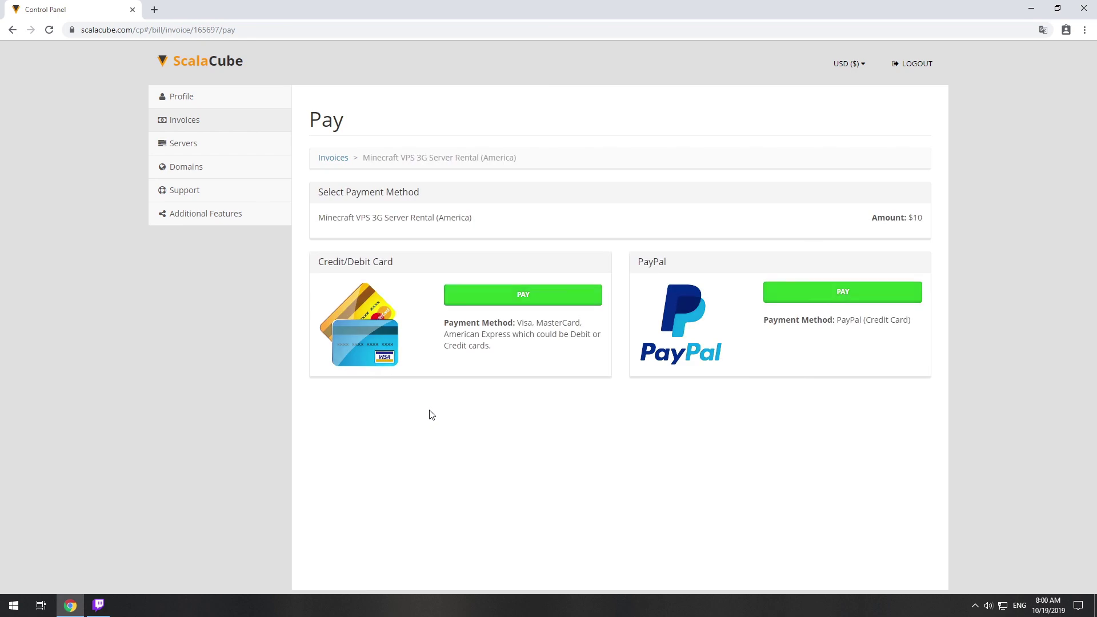
Navigate to the Lapito's Galacticraft server details and copy its IP 149.56.93.4:2054, noting the Twitch Launcher requirement
click(183, 140)
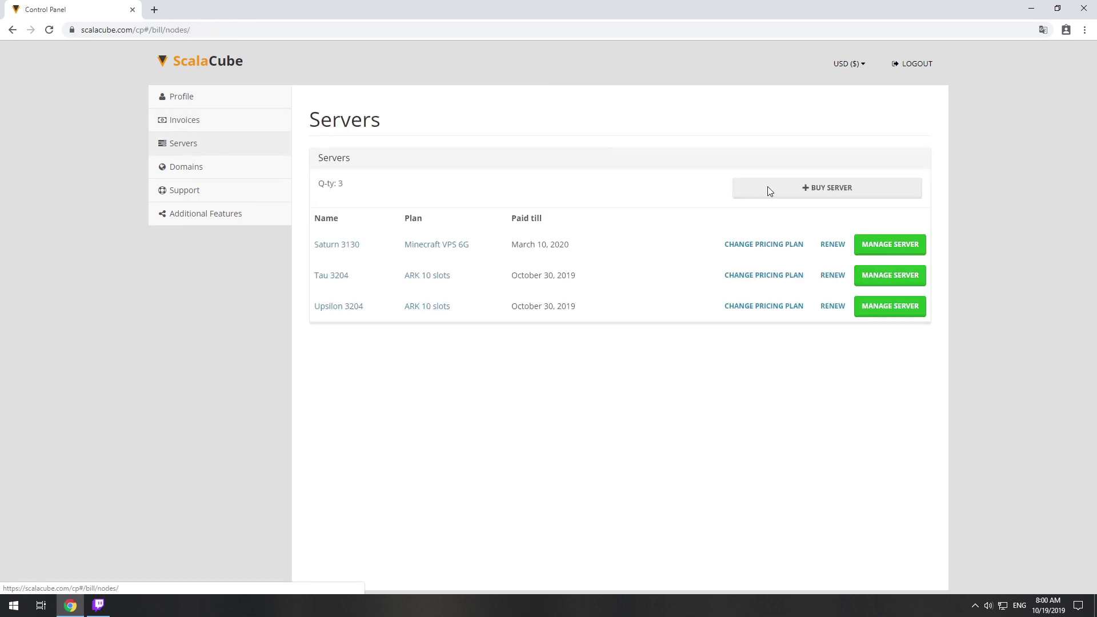
click(878, 245)
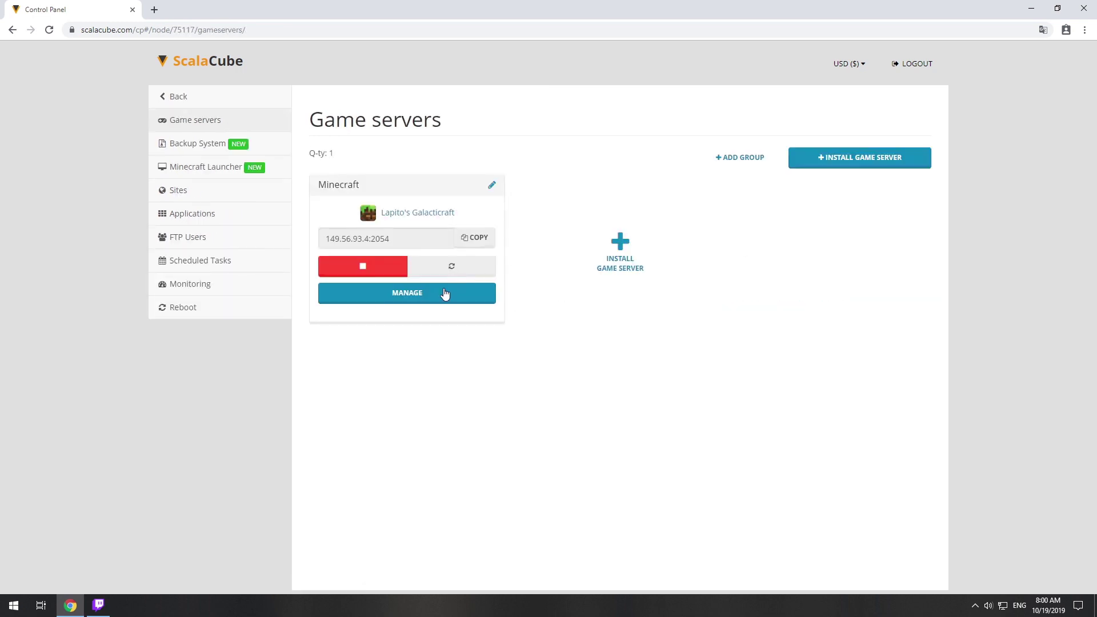
click(448, 293)
click(893, 218)
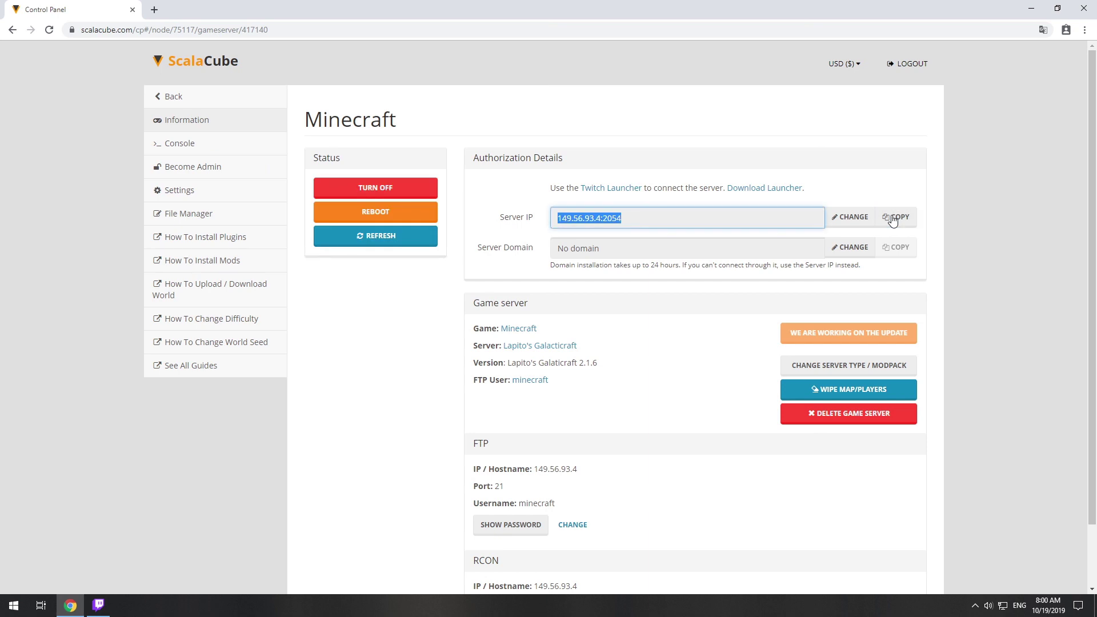
drag(821, 192, 546, 201)
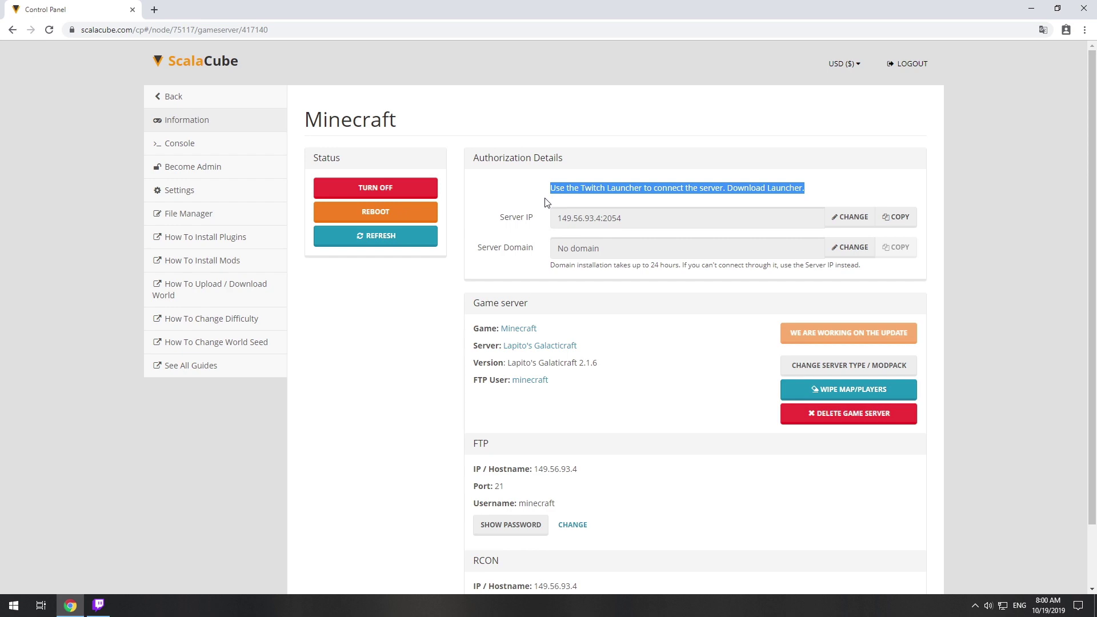
Launch the Lapito's Galacticraft modpack from Twitch and start the game in the Minecraft Launcher
click(99, 605)
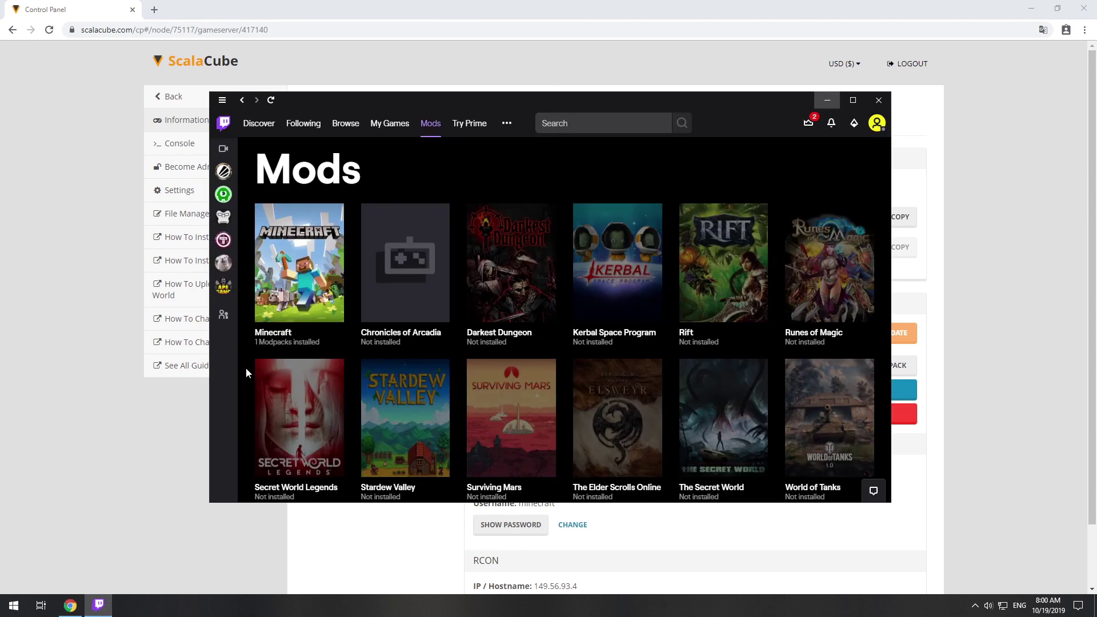
click(276, 271)
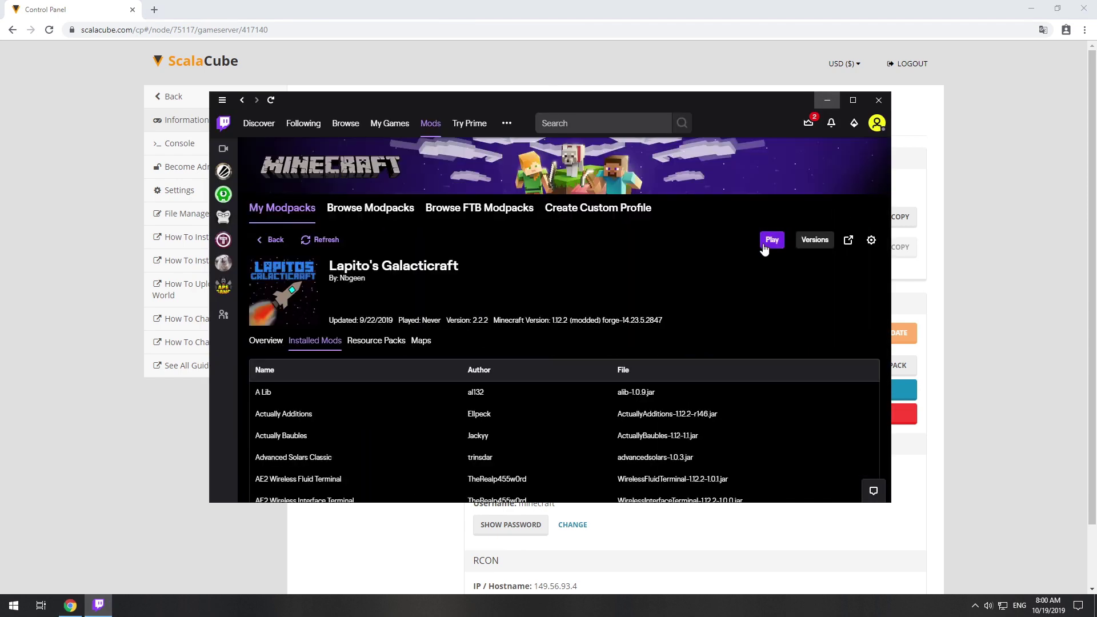
click(770, 241)
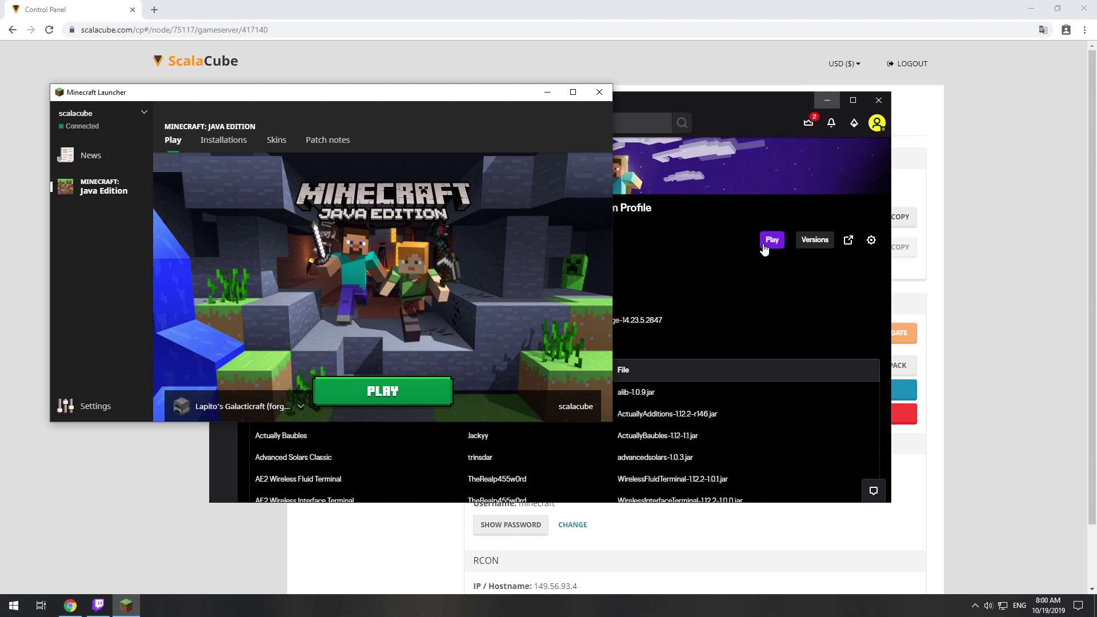
click(379, 396)
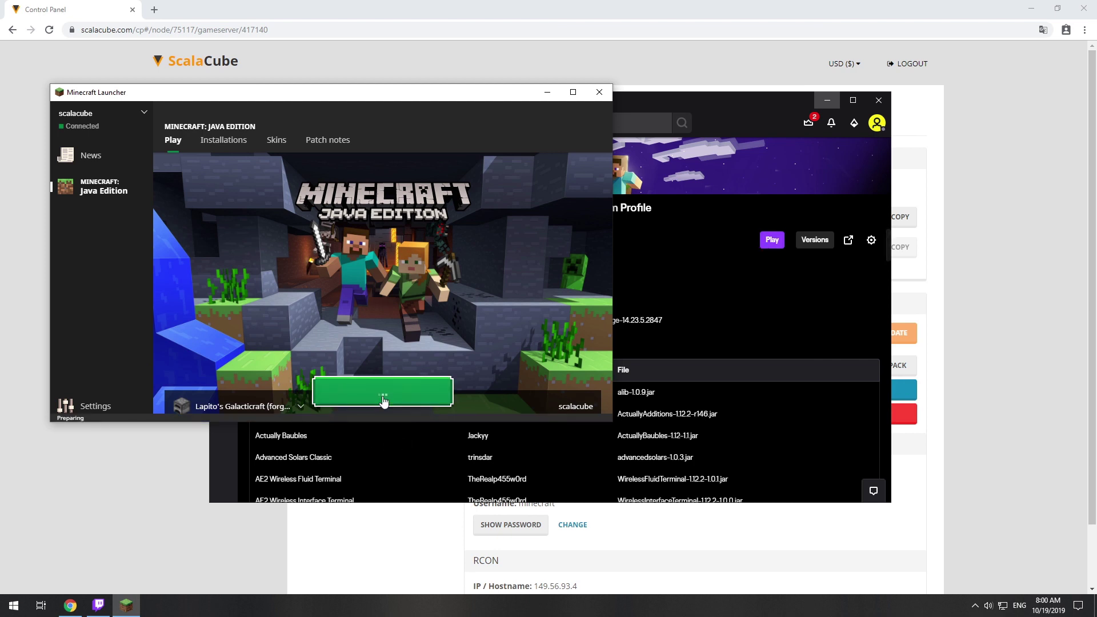
Add a multiplayer server at 149.56.93.4:2054 and join it
click(344, 160)
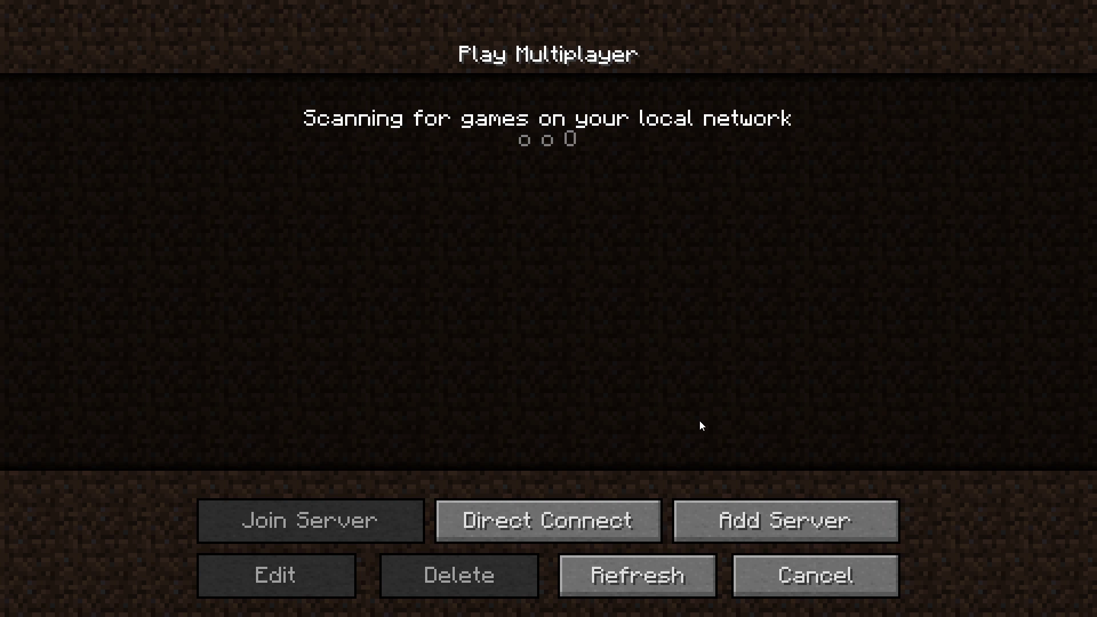
click(729, 505)
key(ctrl+v)
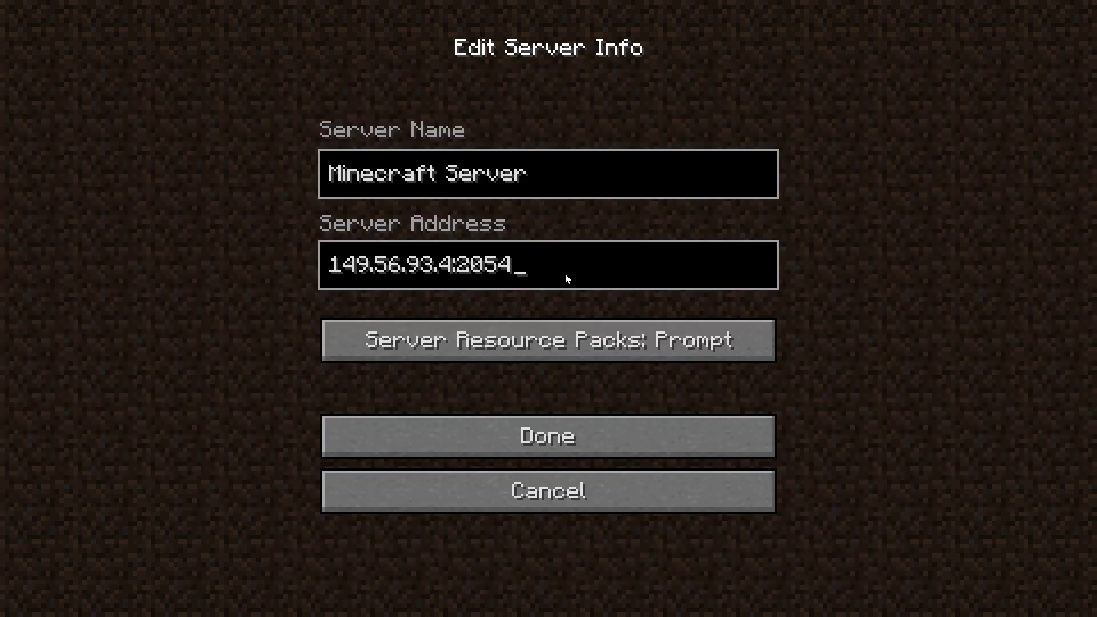
click(577, 437)
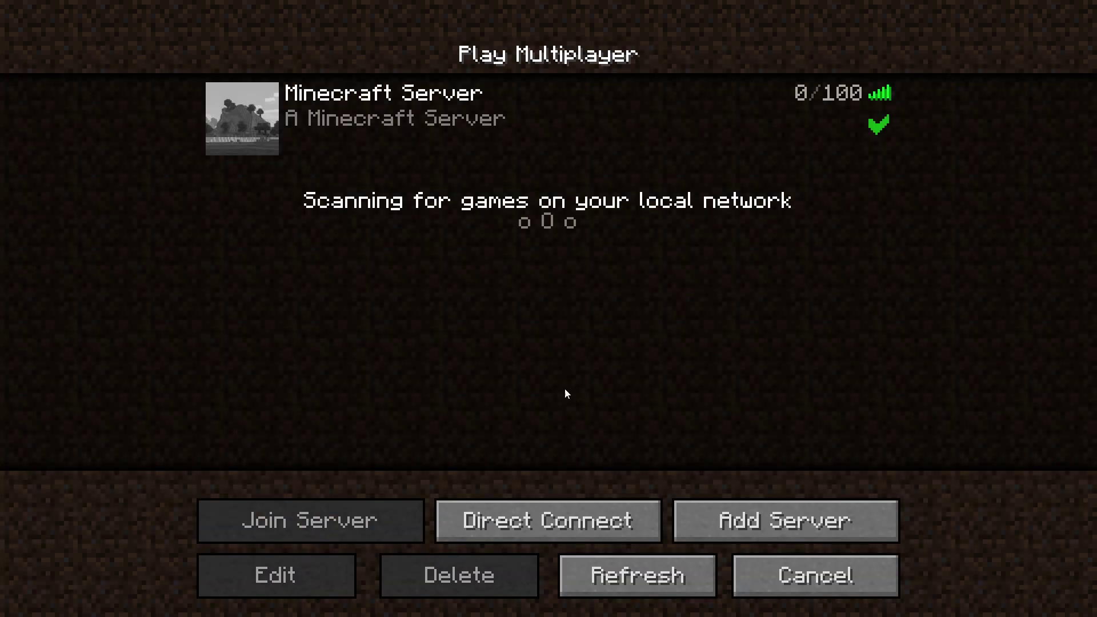
double_click(491, 123)
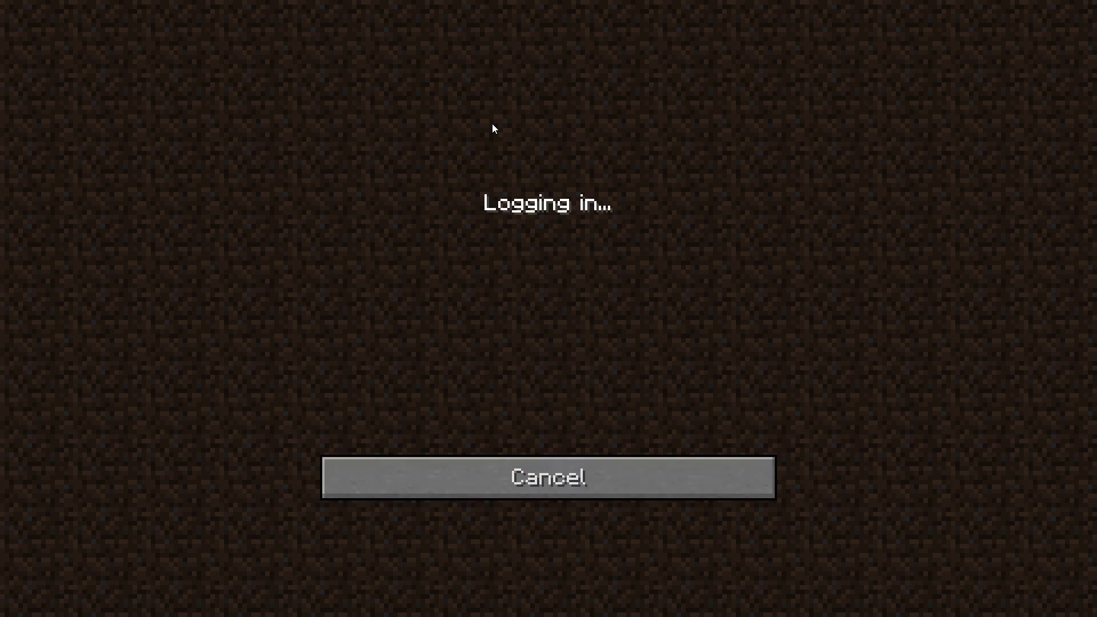